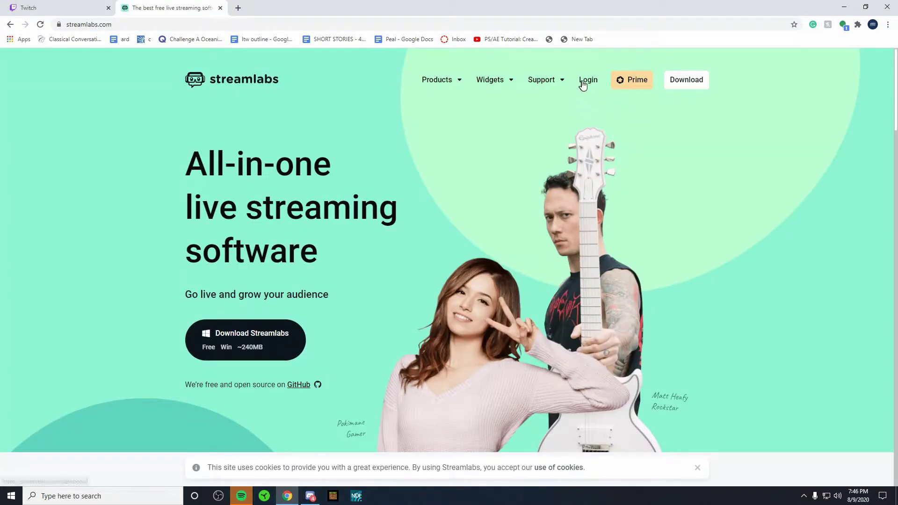
Log in to Streamlabs, search 'don' to reach Donation Settings, and start connecting PayPal.
click(590, 80)
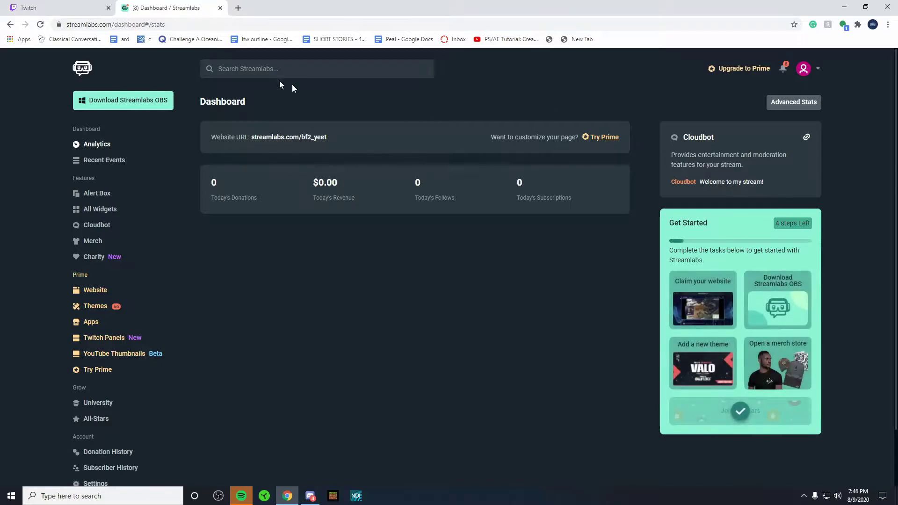
click(317, 69)
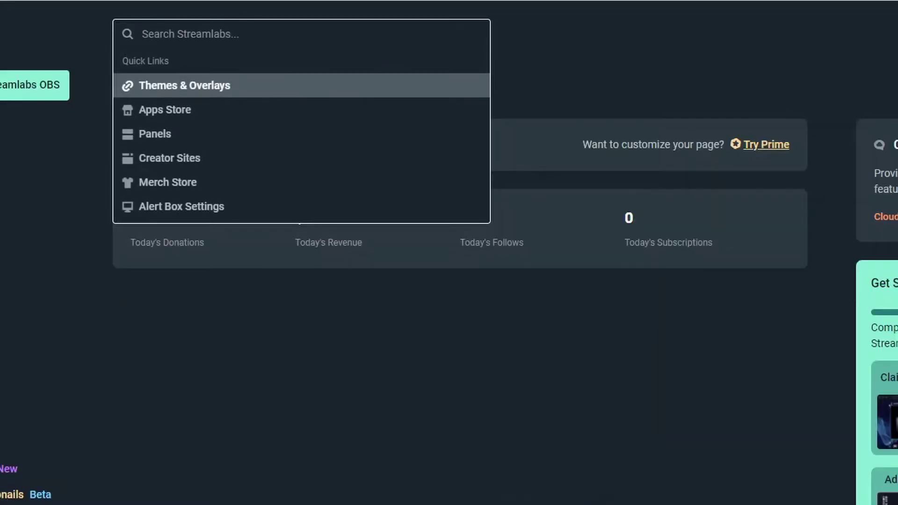
text(don)
key(Return)
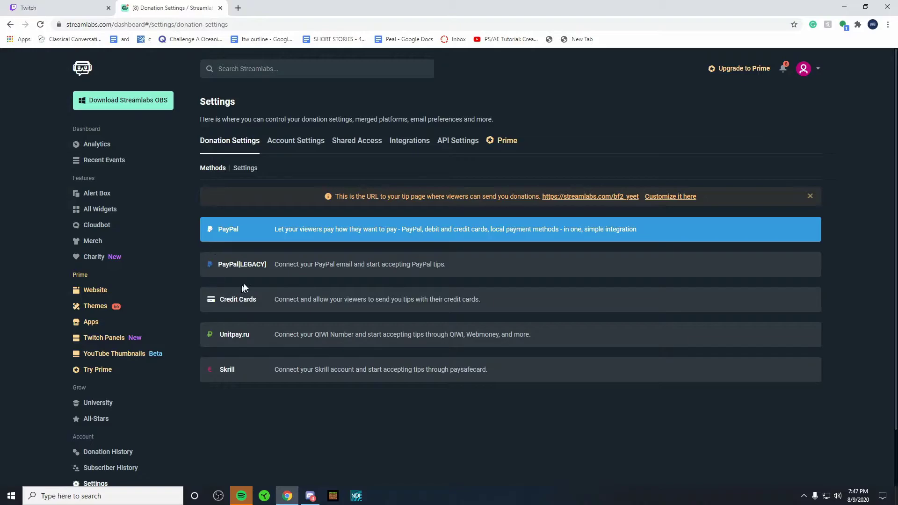
click(453, 228)
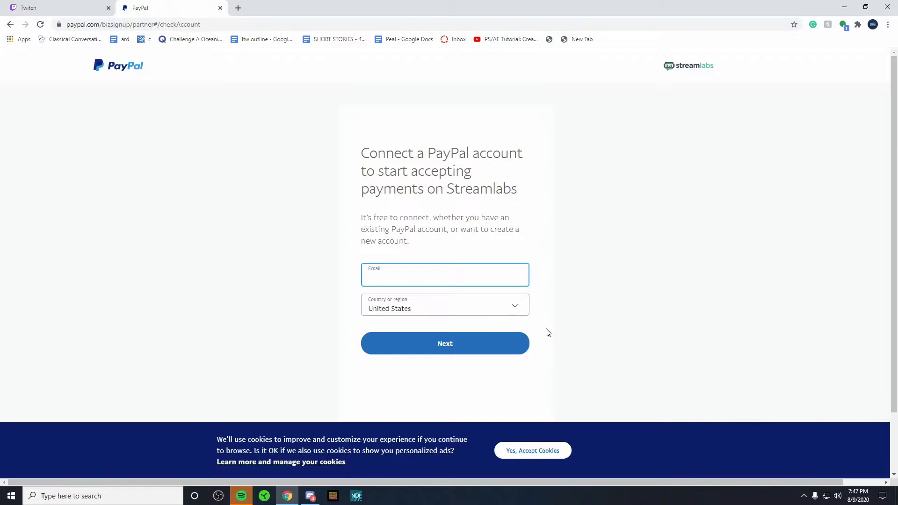
In a new tab, load streamlabs.com and open the Donation Settings page.
click(238, 8)
text(stream)
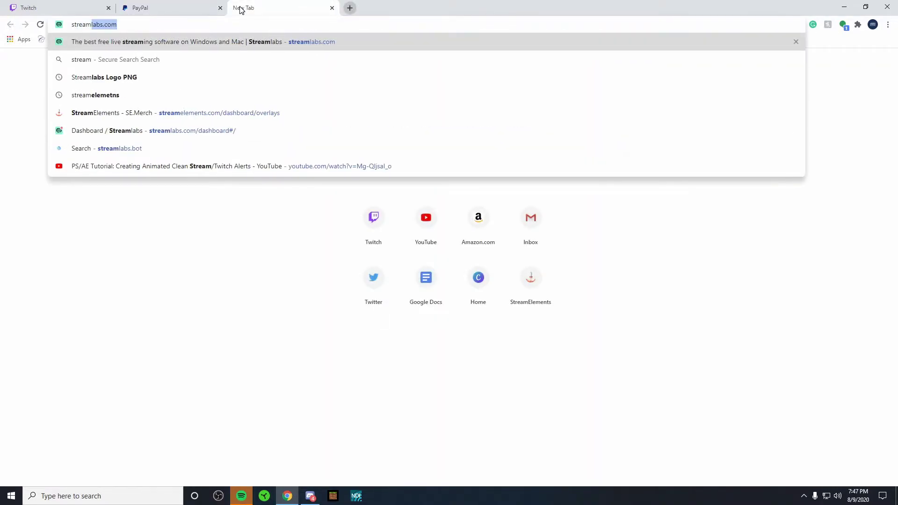
key(Return)
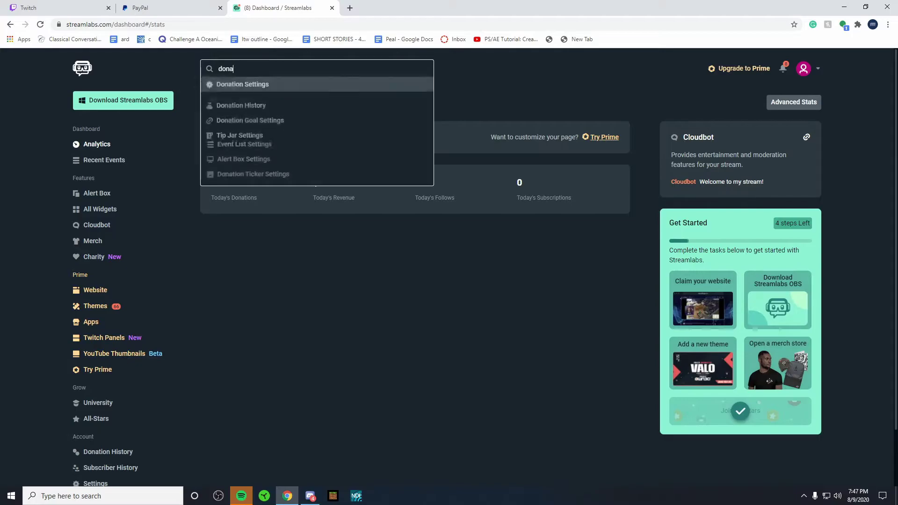
click(297, 86)
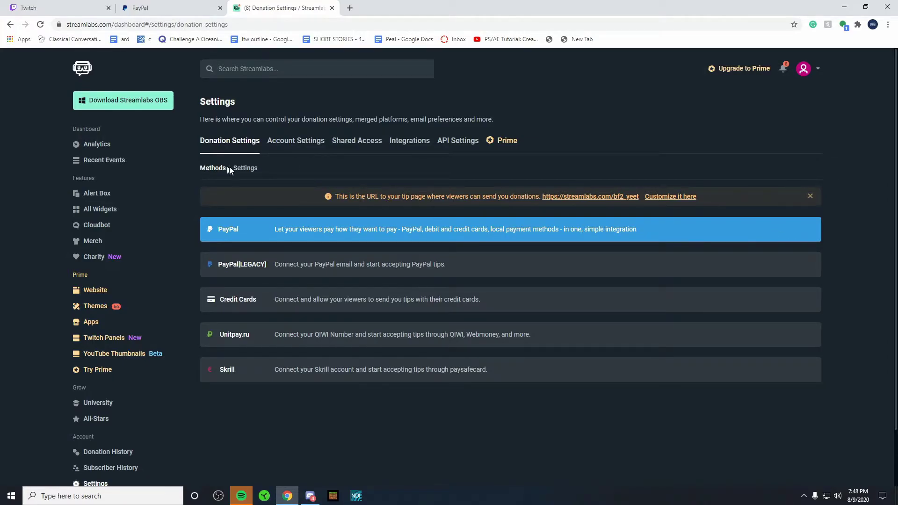
Review the donation Settings form (USD, minimum 1, suggested 5.00), keeping Preferred Lingo as Donation.
click(245, 168)
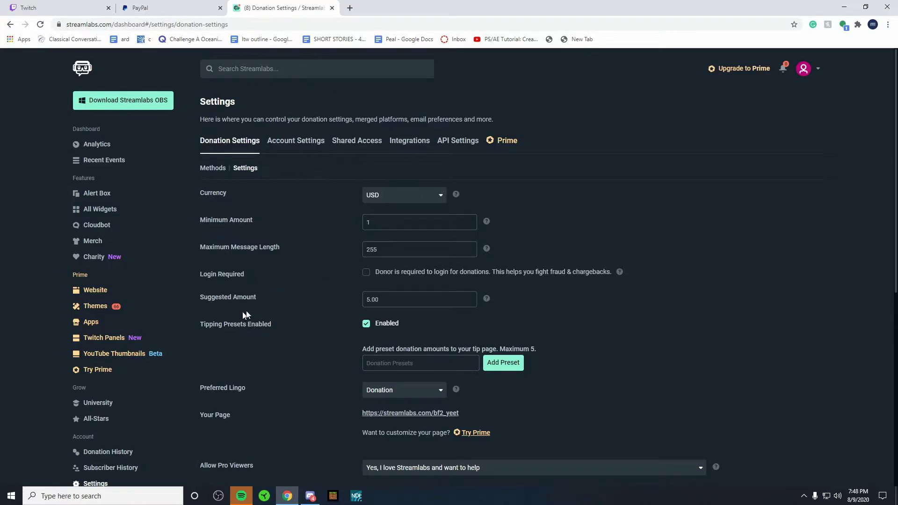
scroll(269, 342, down, 1)
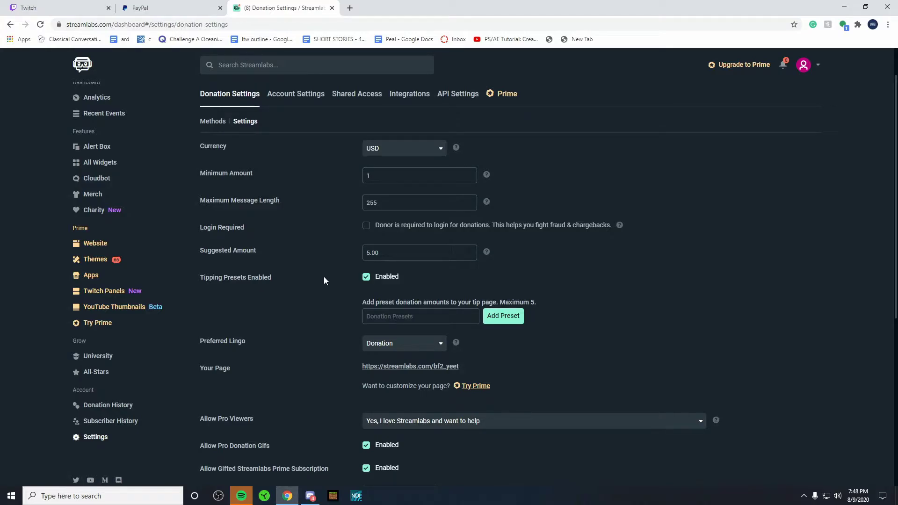
scroll(324, 277, down, 2)
click(370, 250)
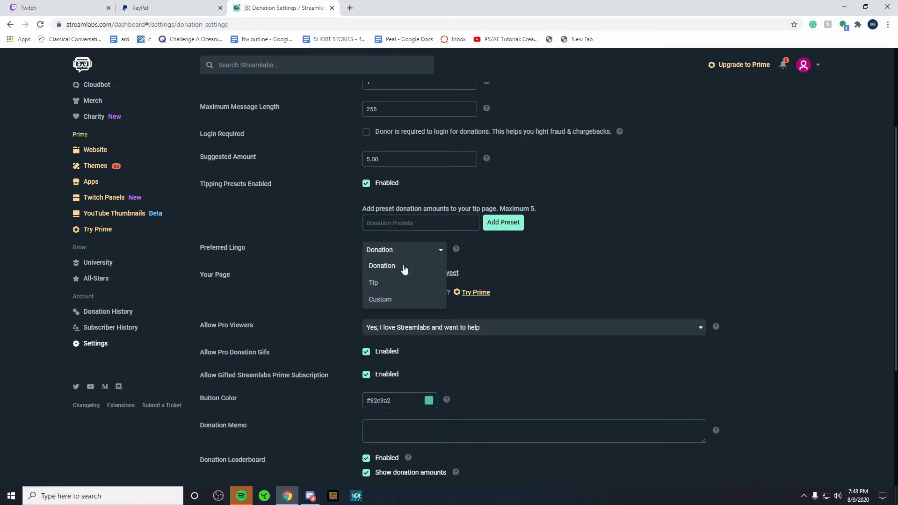
click(346, 281)
scroll(333, 290, down, 2)
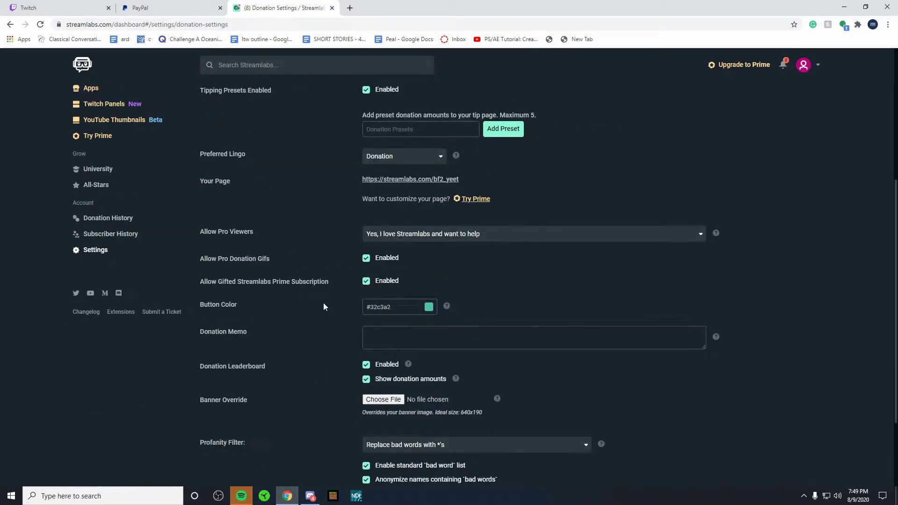
scroll(330, 349, down, 1)
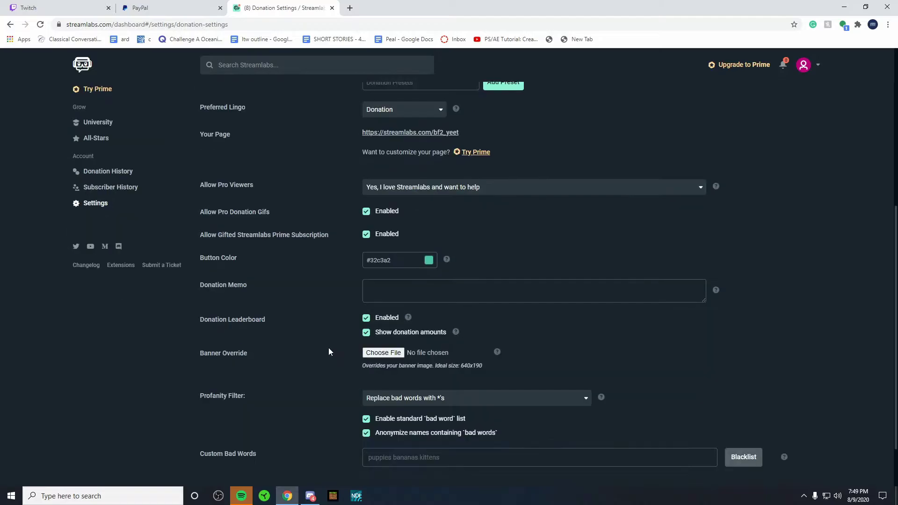
scroll(333, 369, down, 1)
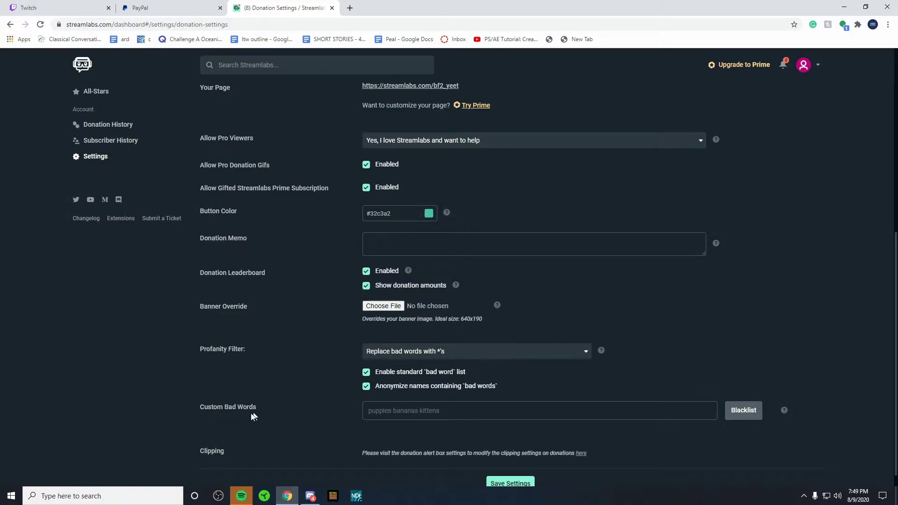
click(370, 410)
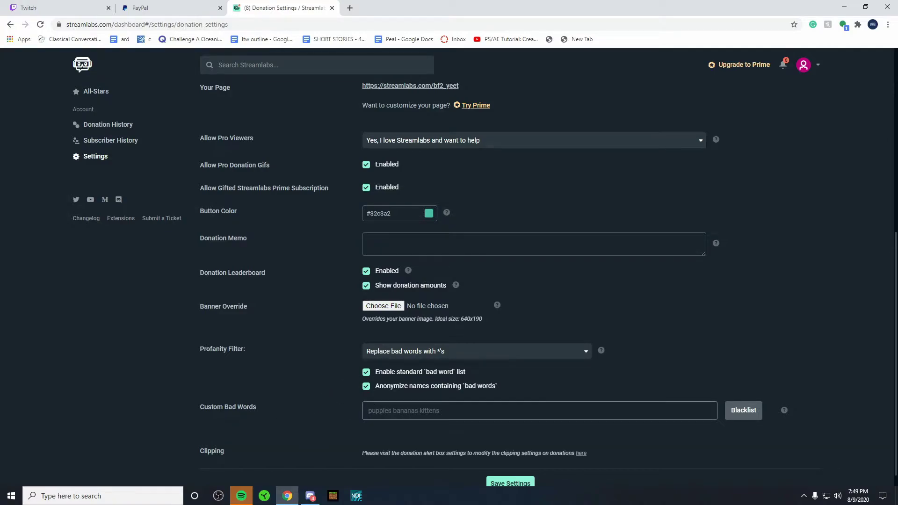
scroll(355, 401, down, 1)
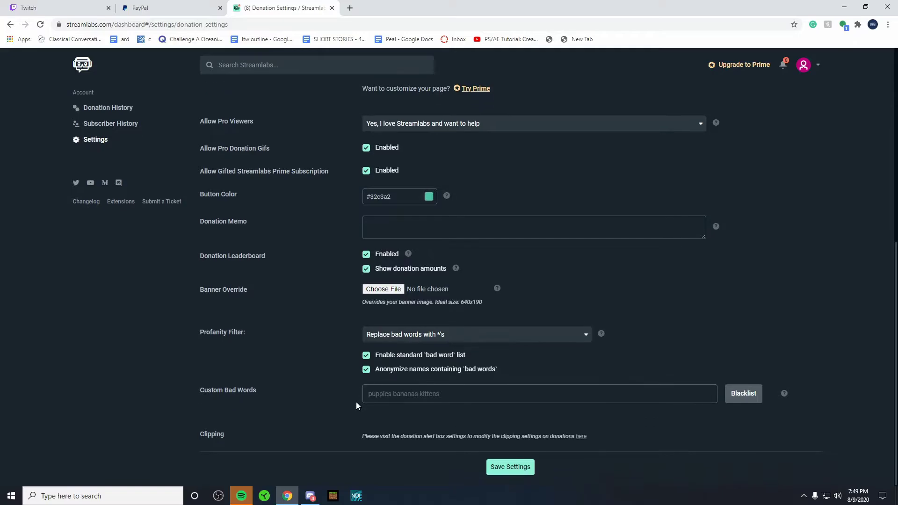
Save the donation settings and select the tip page URL in the yellow banner.
click(513, 470)
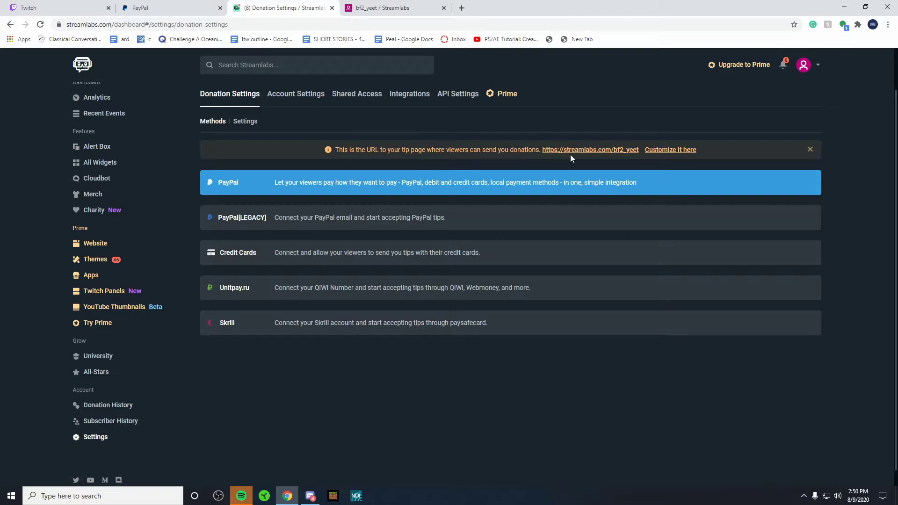
drag(541, 150, 639, 151)
key(ctrl+c)
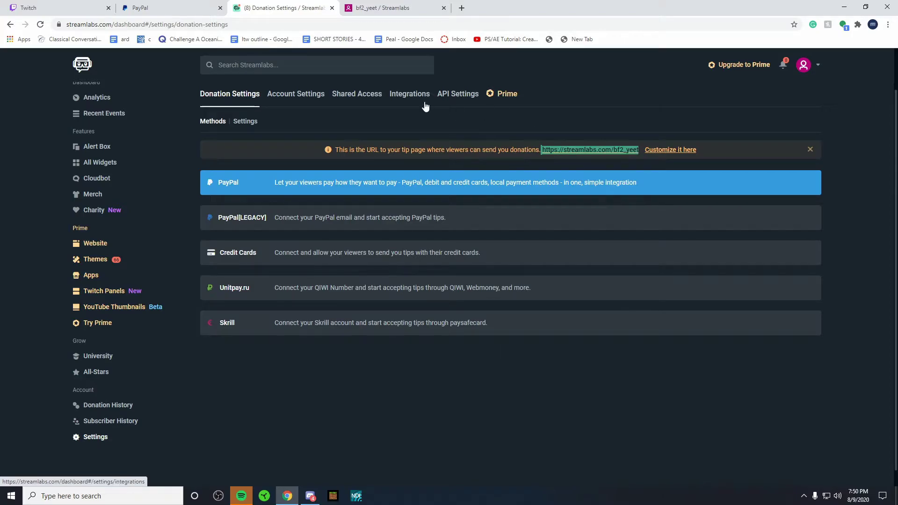
Open the Twitch channel's existing DONATE panel link in a new tab, then return to the channel.
click(461, 8)
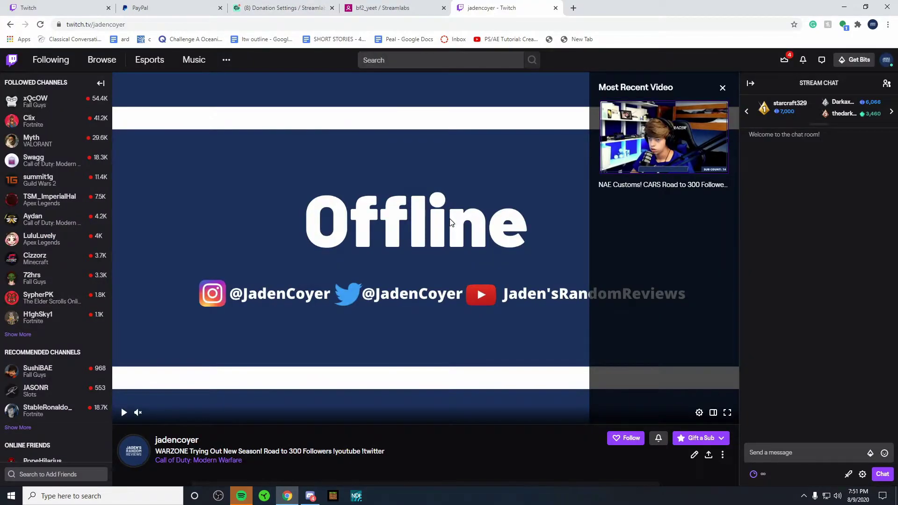
scroll(401, 248, down, 4)
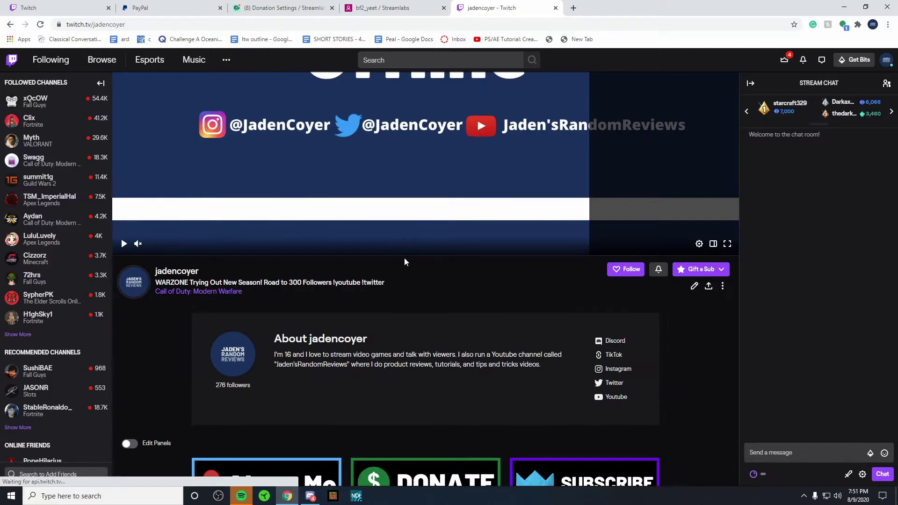
scroll(418, 275, down, 8)
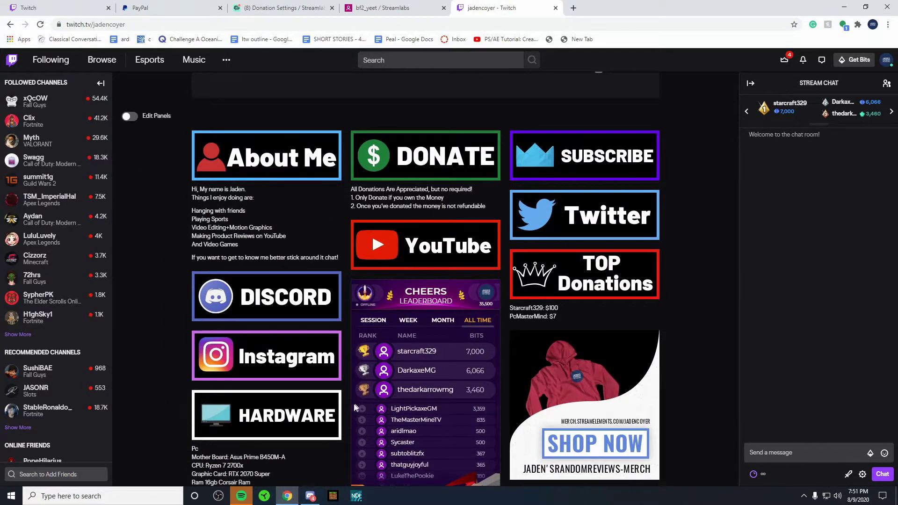
scroll(270, 374, up, 2)
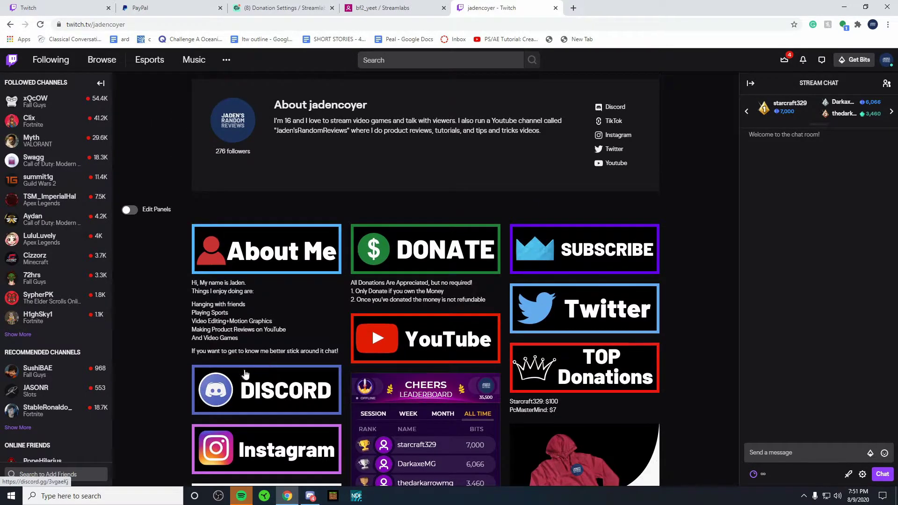
click(391, 255)
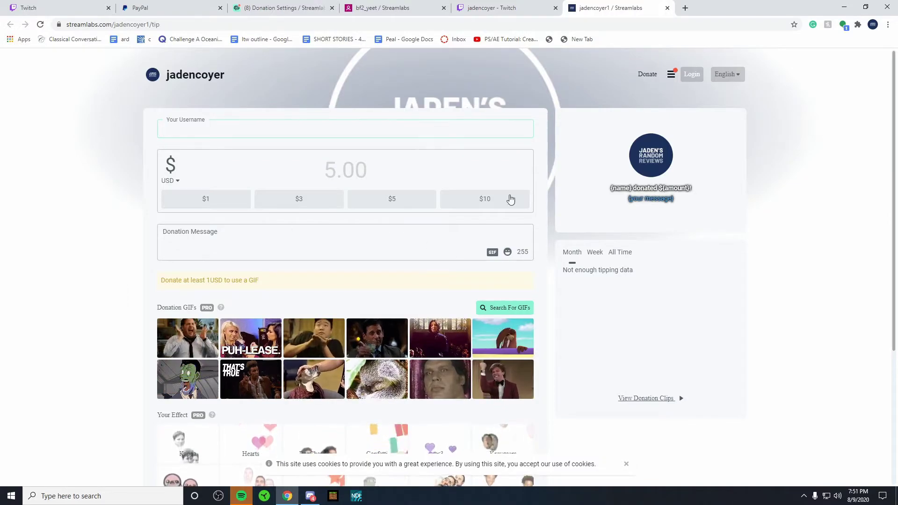
click(504, 5)
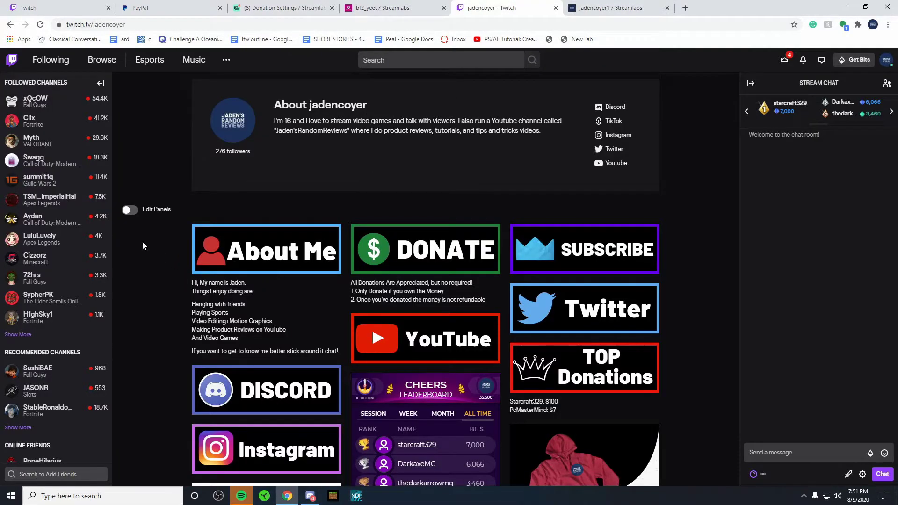
Turn on Edit Panels and add a new Text or Image Panel below the last row.
click(129, 213)
scroll(349, 314, down, 10)
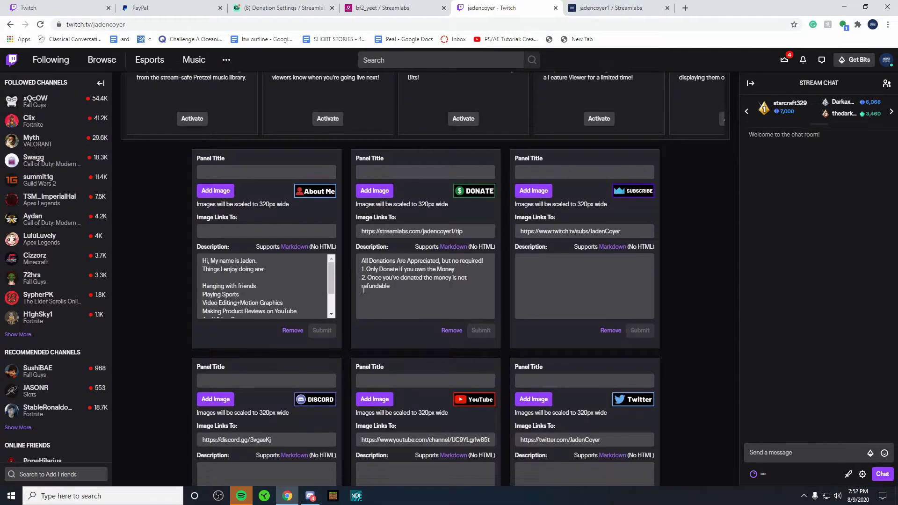
scroll(350, 318, down, 4)
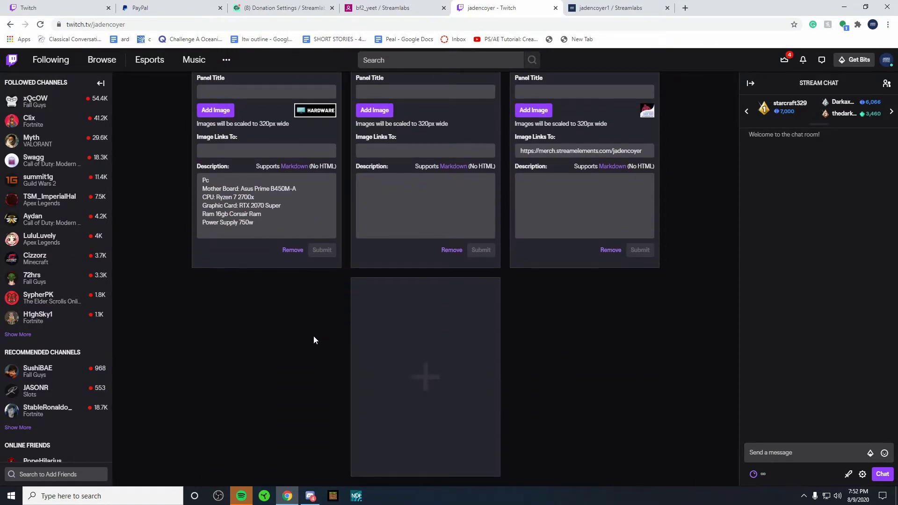
click(418, 351)
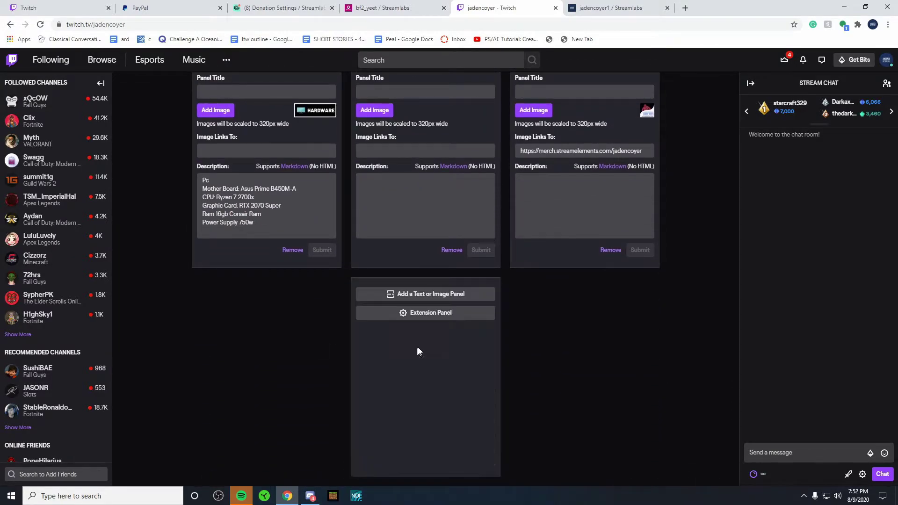
click(402, 294)
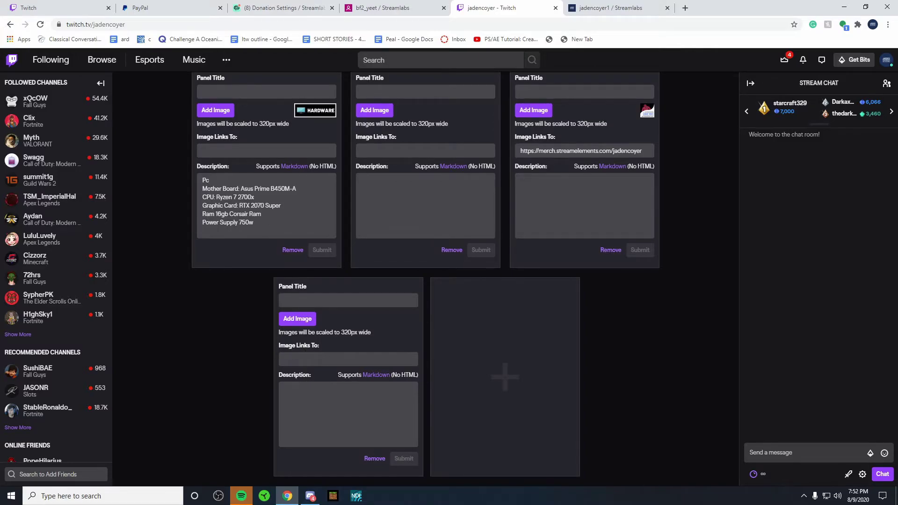
Paste the Streamlabs tip page URL into the new panel's Image Links To field and submit it.
click(285, 360)
key(ctrl+v)
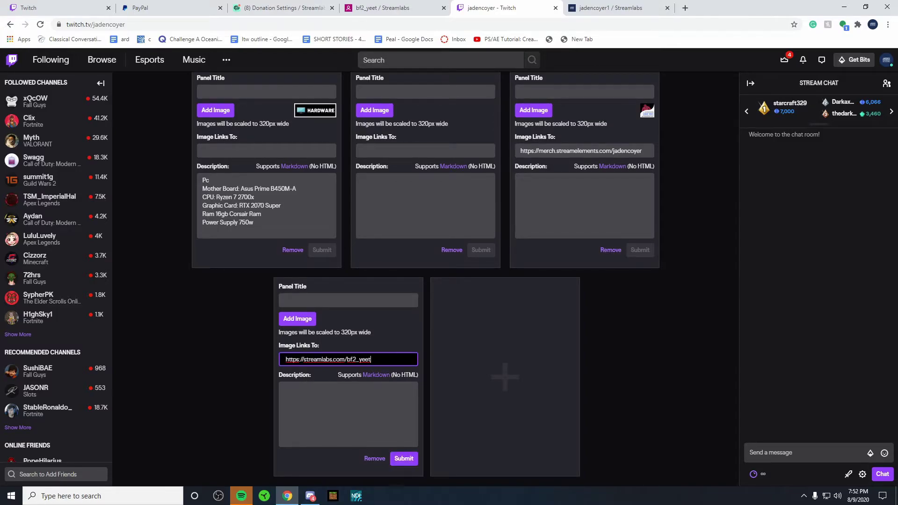
click(258, 8)
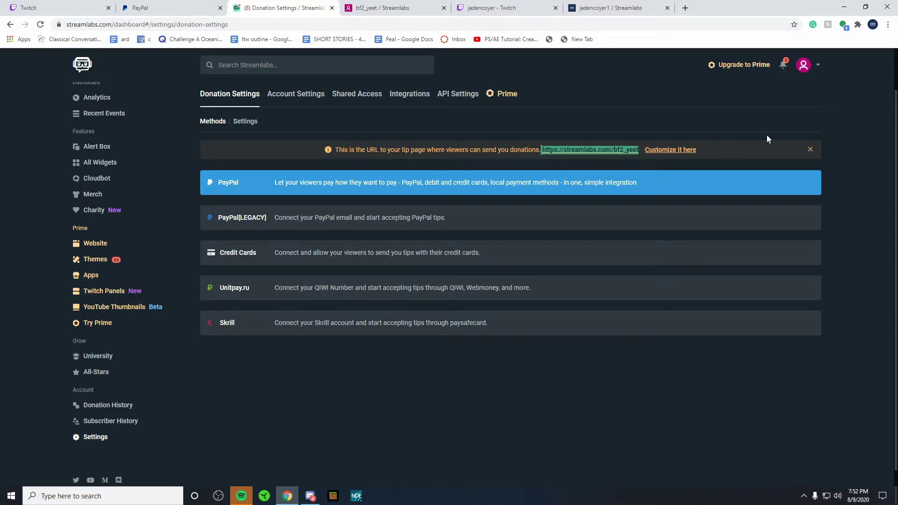
click(510, 8)
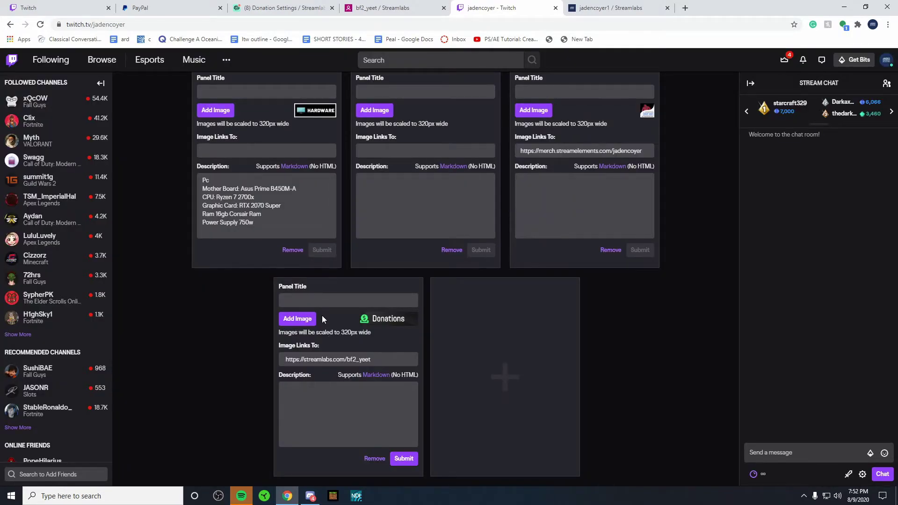
click(401, 460)
scroll(330, 300, up, 12)
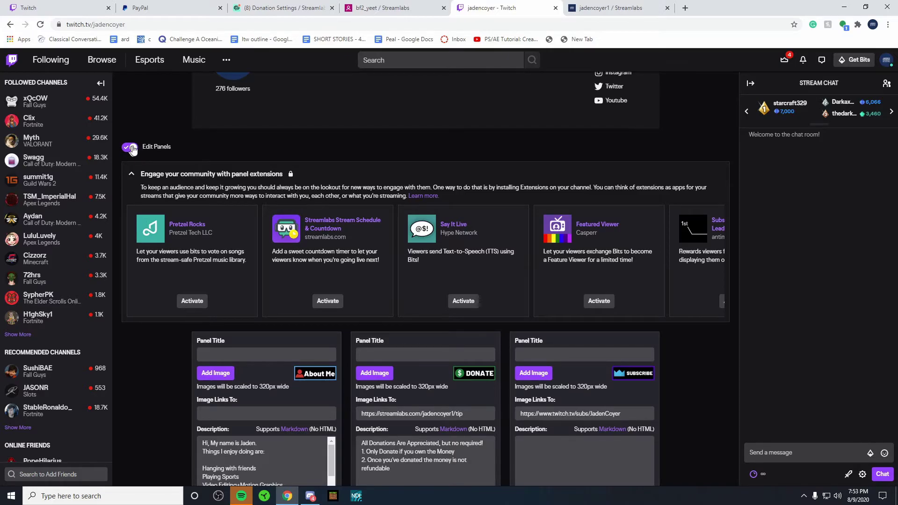
Turn off Edit Panels, check the Donations panel, and close the Streamlabs tip tab.
click(138, 149)
scroll(189, 454, down, 2)
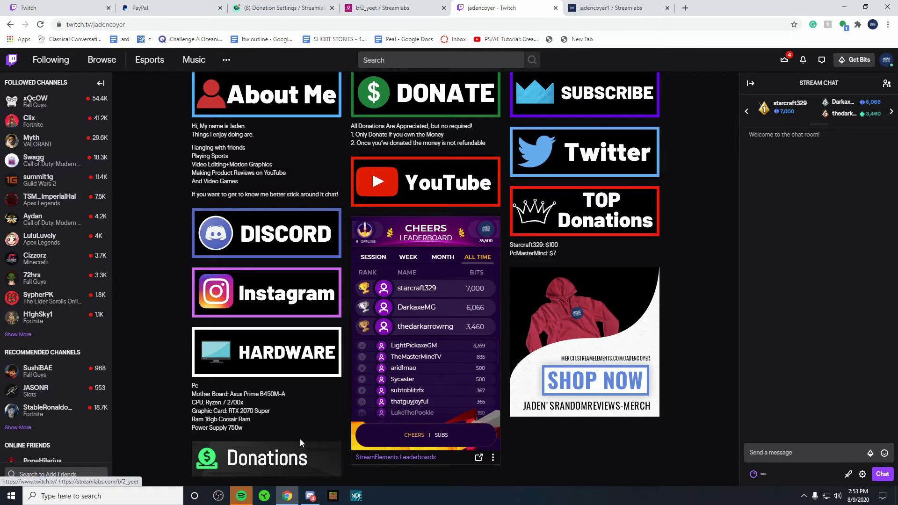
click(605, 4)
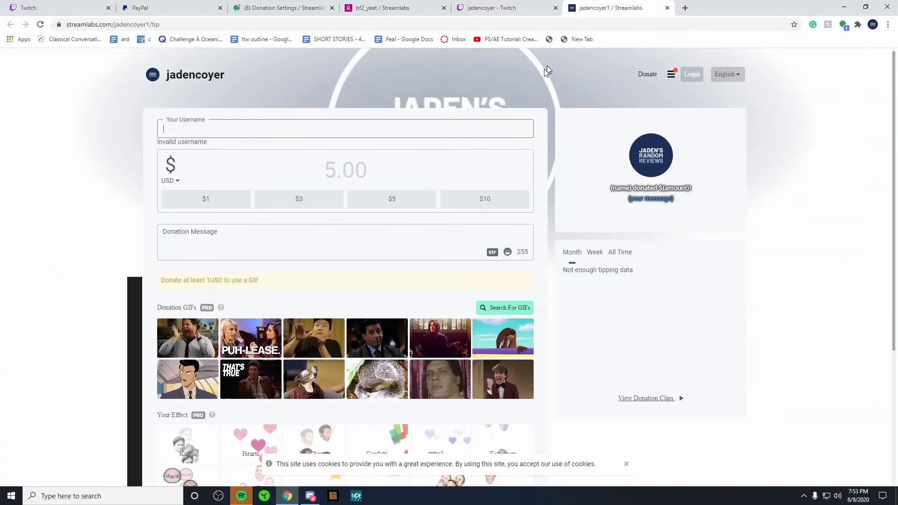
key(ctrl+w)
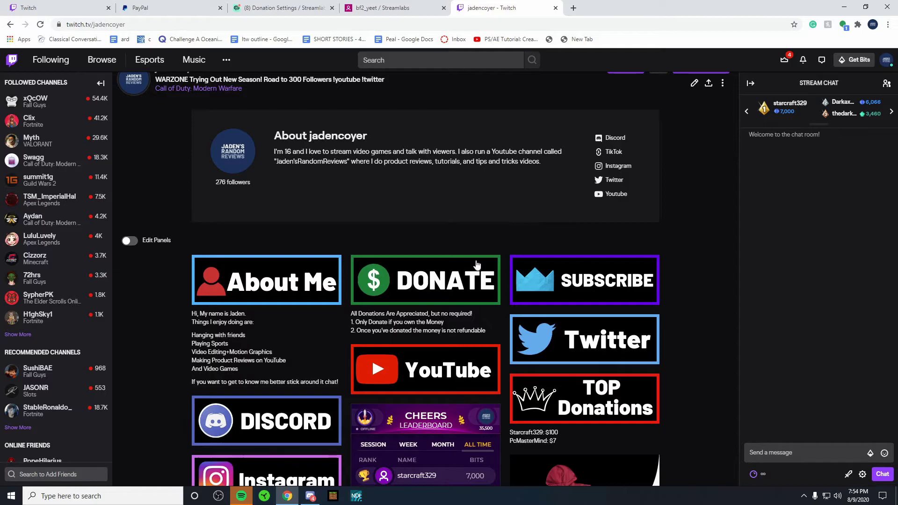
scroll(416, 295, down, 4)
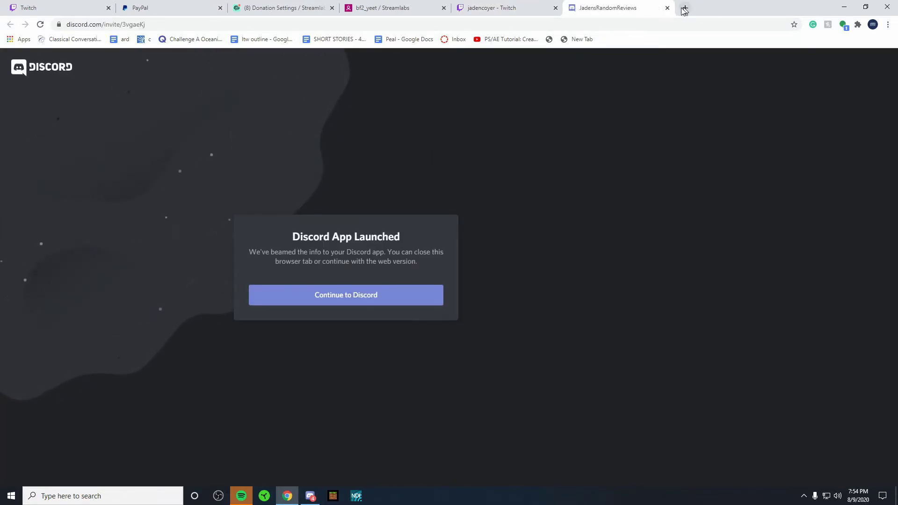
click(667, 8)
scroll(469, 265, up, 4)
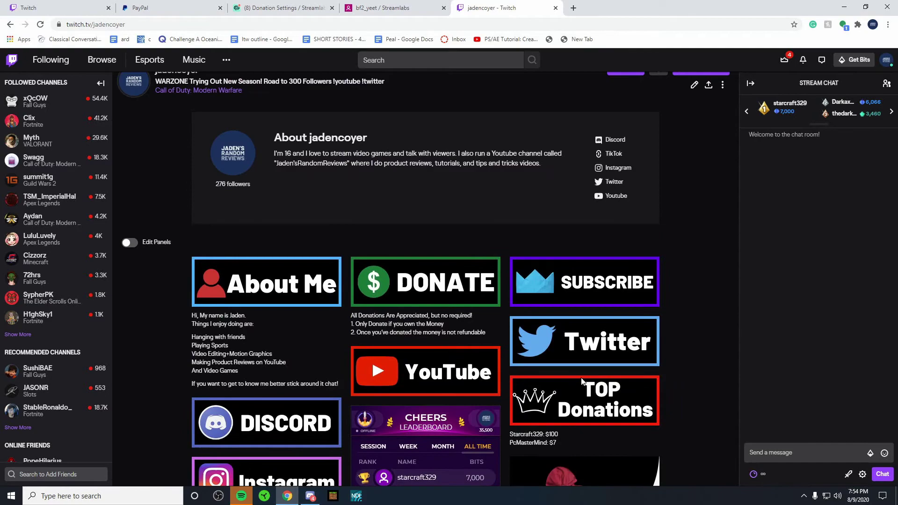